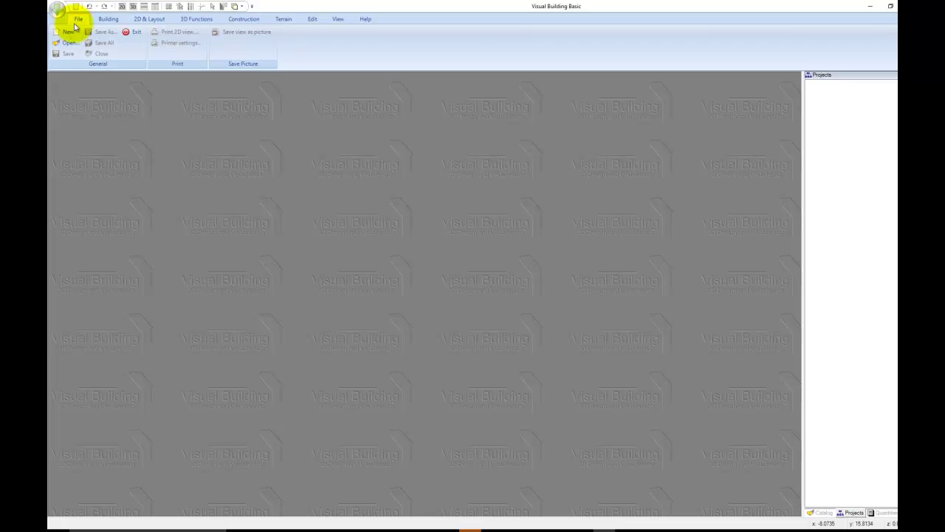
Create a new project with a maximised 2D view zoomed to show the whole page.
{"action": "left_click", "coordinate": [68, 32]}
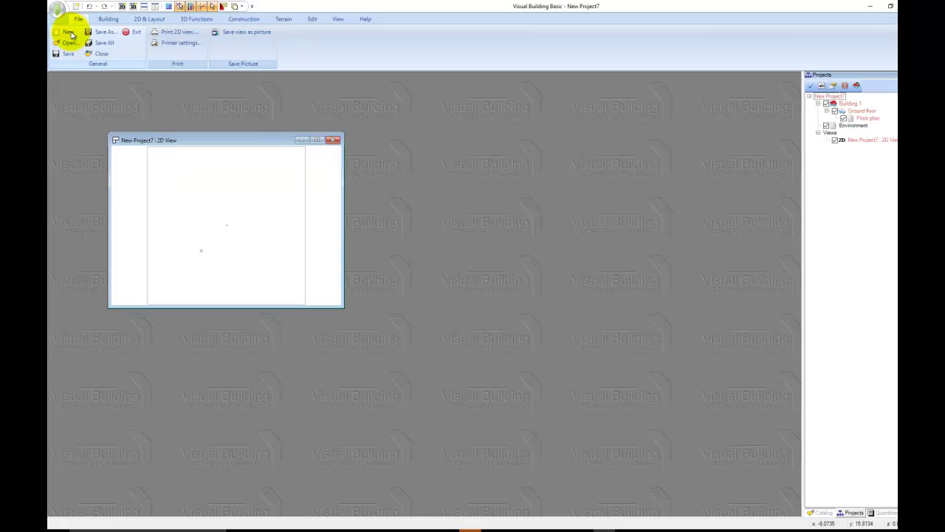
{"action": "left_click", "coordinate": [319, 141]}
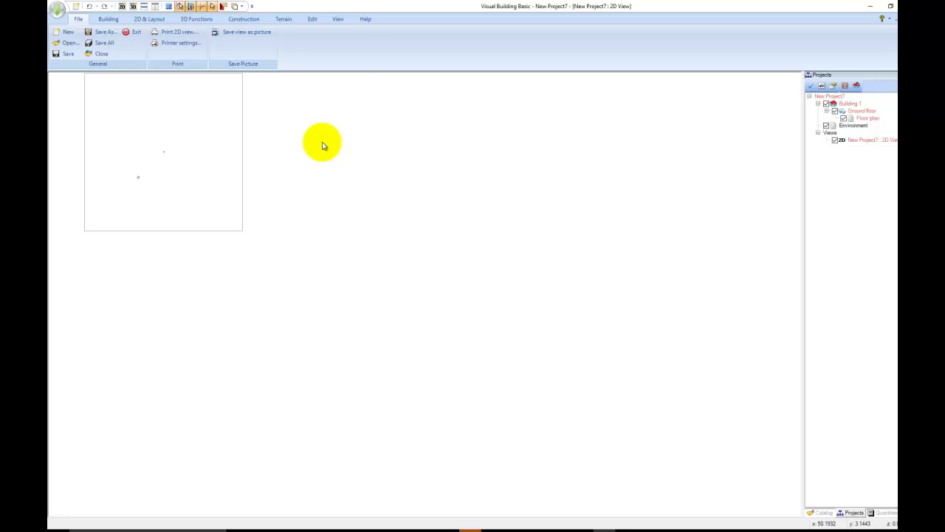
{"action": "left_click", "coordinate": [339, 18]}
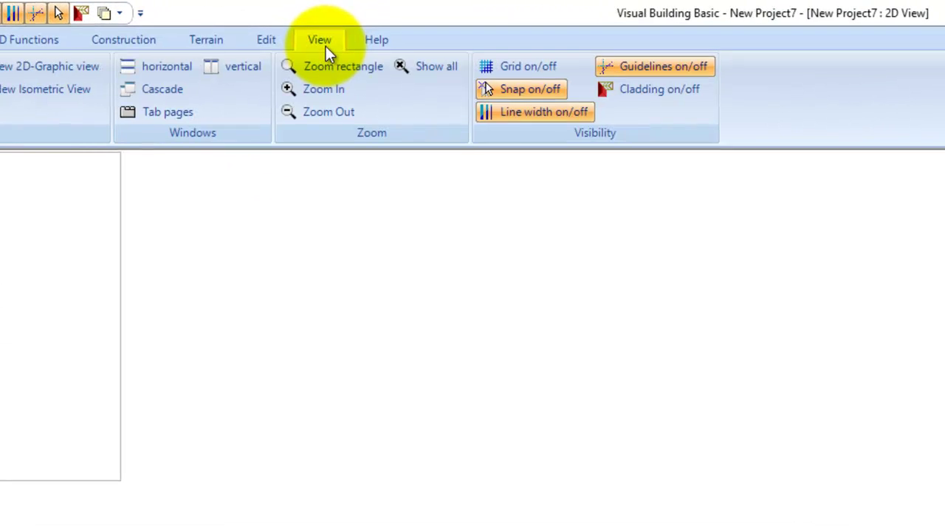
{"action": "left_click", "coordinate": [420, 68]}
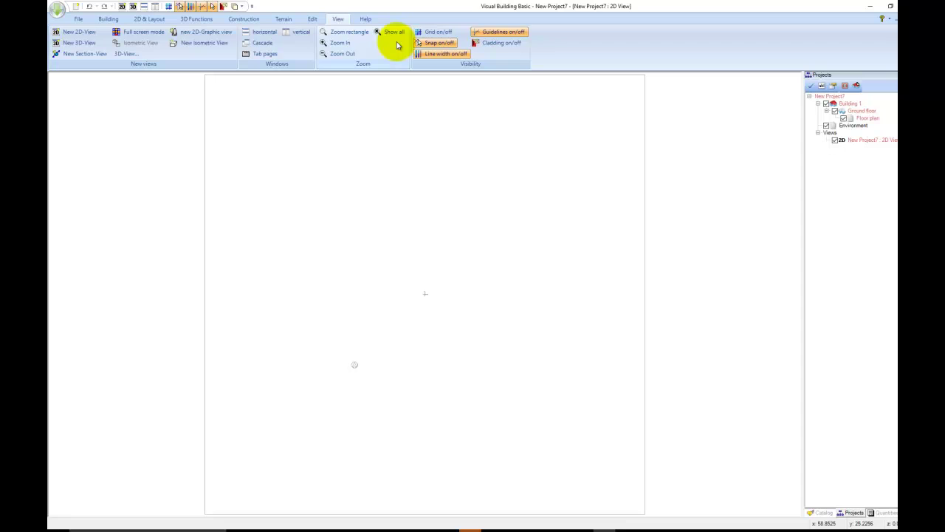
Insert estateagent10.jpg as a rectangle bitmap spanning from the page's top-left to lower-right.
{"action": "left_click", "coordinate": [164, 20]}
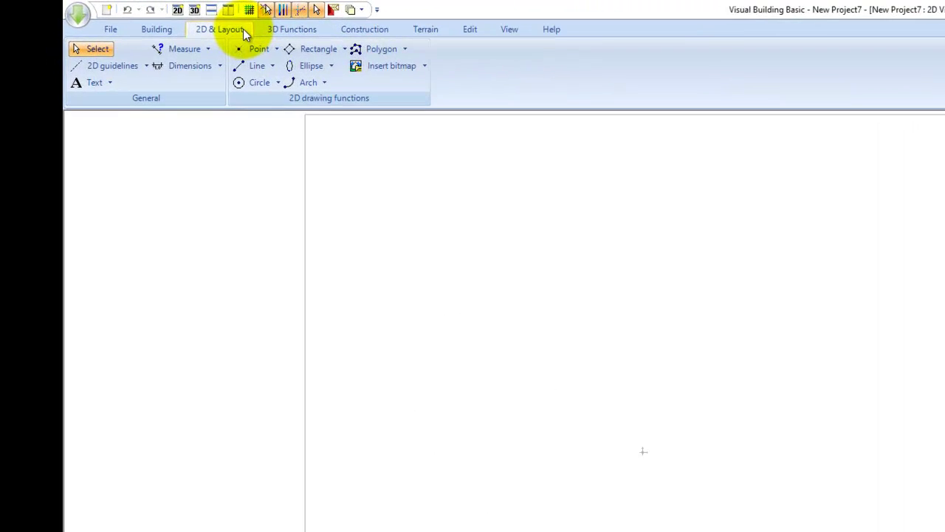
{"action": "left_click", "coordinate": [426, 72]}
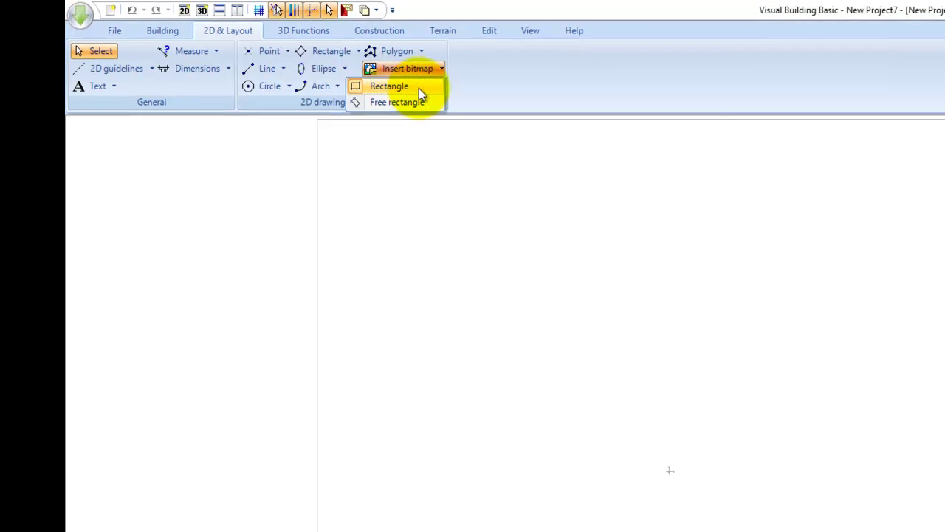
{"action": "left_click", "coordinate": [418, 88]}
{"action": "left_click", "coordinate": [600, 380]}
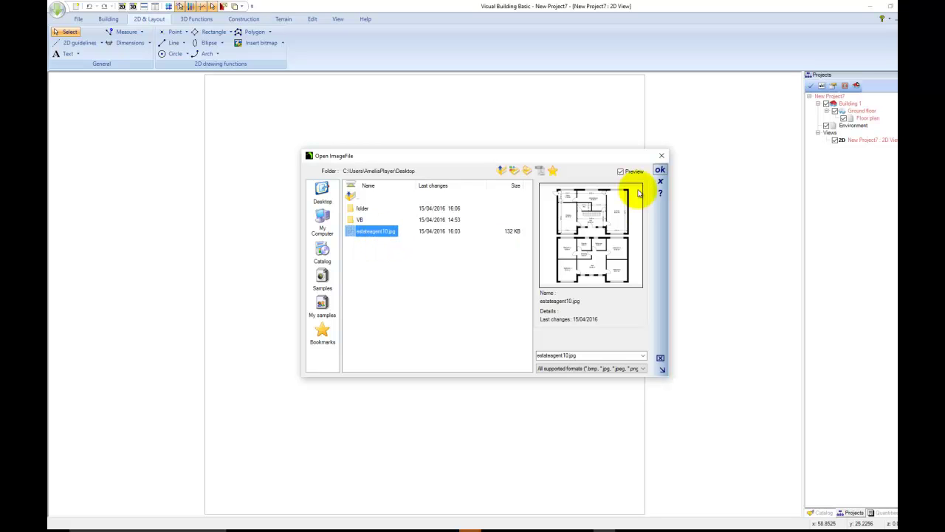
{"action": "left_click", "coordinate": [666, 170]}
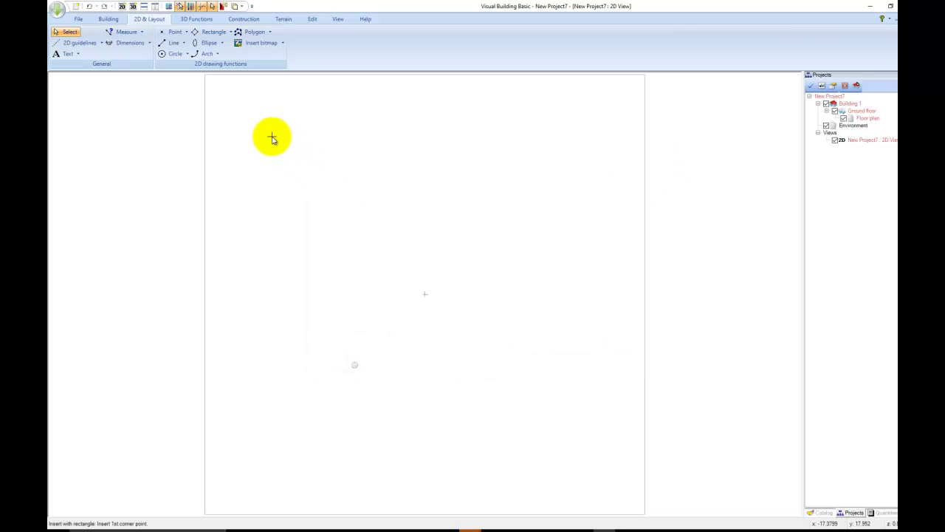
{"action": "left_click", "coordinate": [248, 118]}
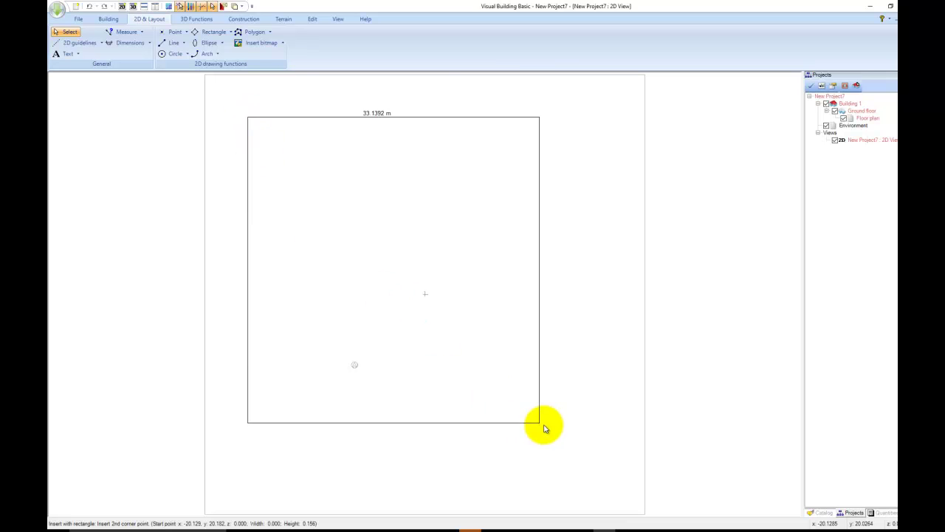
{"action": "left_click", "coordinate": [617, 472]}
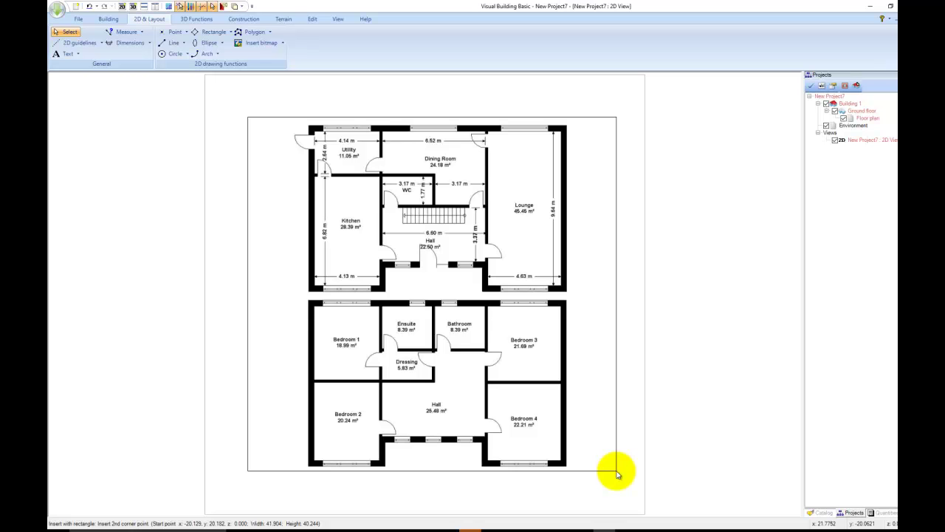
Finish placing the floor plan, zoom in on the Lounge, and leave the bitmap unselected.
{"action": "left_click", "coordinate": [617, 471]}
{"action": "scroll", "coordinate": [559, 354], "scroll_direction": "up", "scroll_amount": 3}
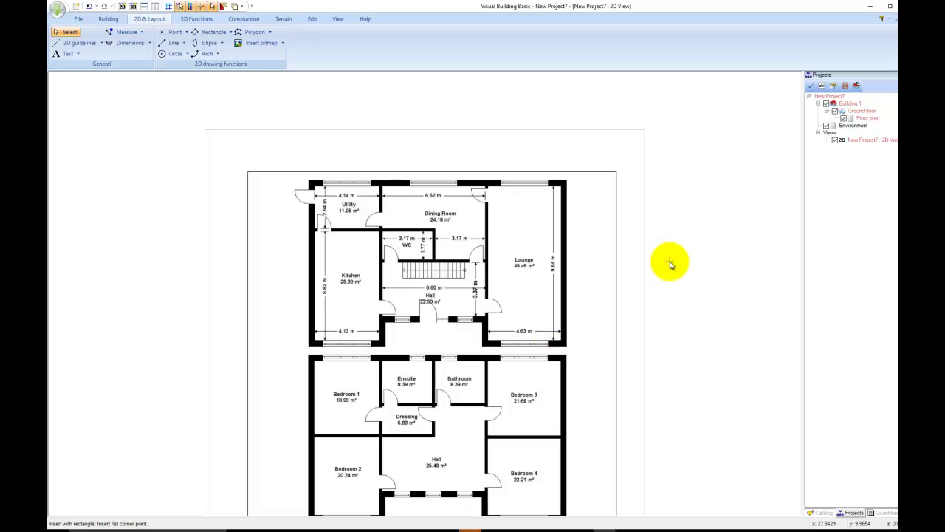
{"action": "key", "text": "Escape"}
{"action": "scroll", "coordinate": [666, 261], "scroll_direction": "up", "scroll_amount": 2}
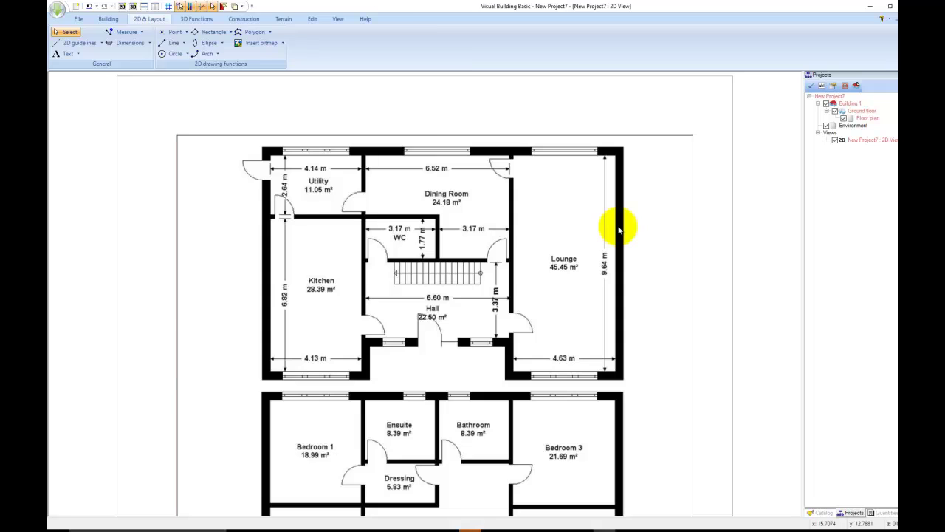
{"action": "left_click", "coordinate": [618, 231]}
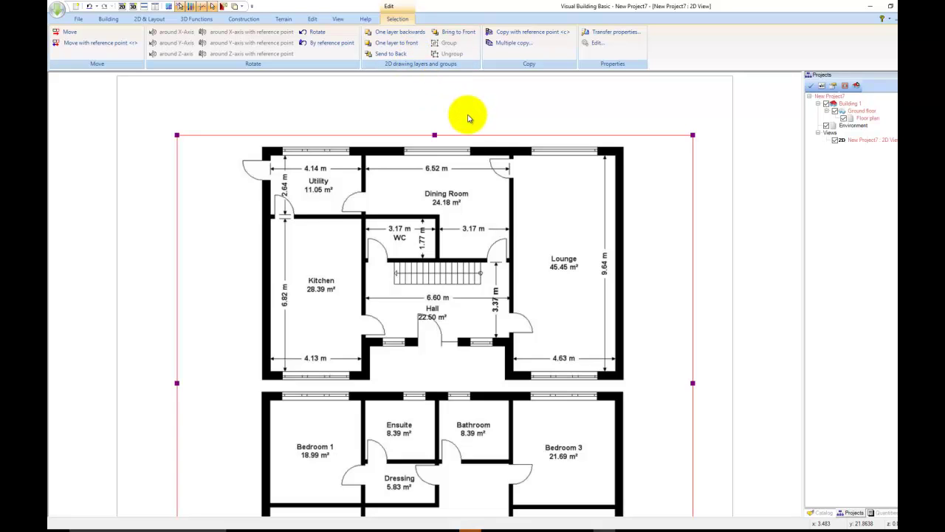
{"action": "key", "text": "Escape"}
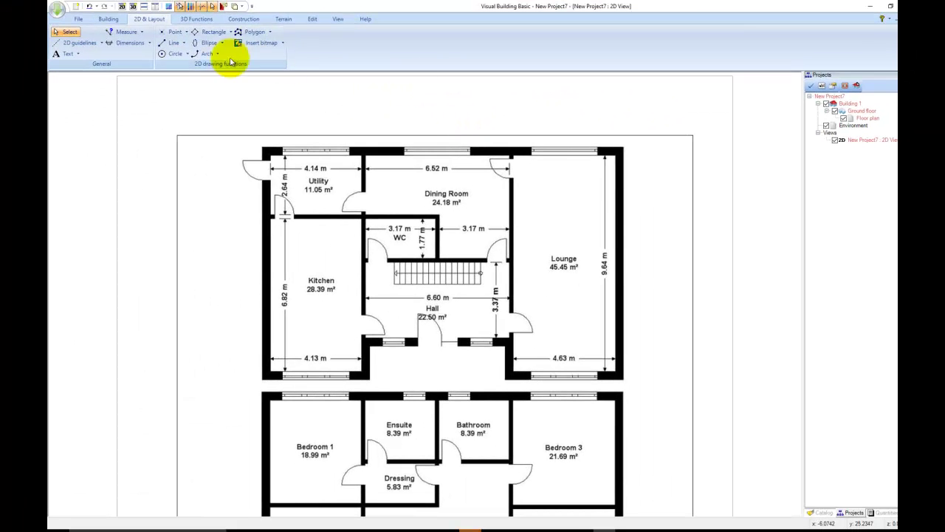
Place horizontal guidelines at the Lounge's top and bottom corners, then select the floor plan image.
{"action": "left_click", "coordinate": [80, 42]}
{"action": "mouse_move", "coordinate": [91, 56]}
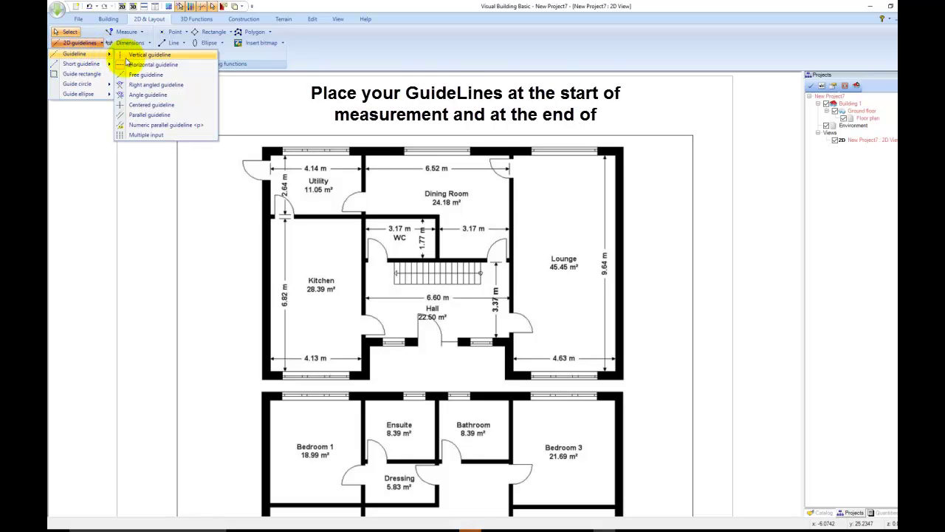
{"action": "left_click", "coordinate": [156, 64]}
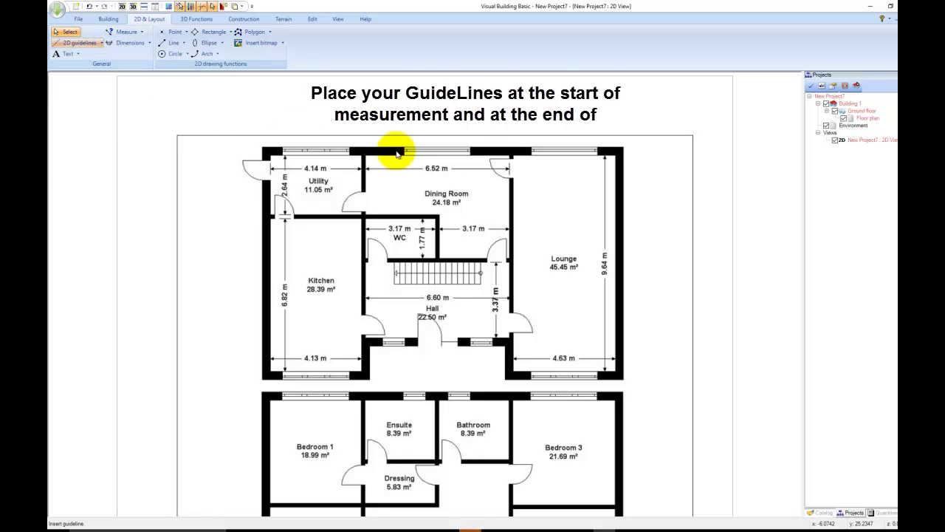
{"action": "left_click", "coordinate": [614, 156]}
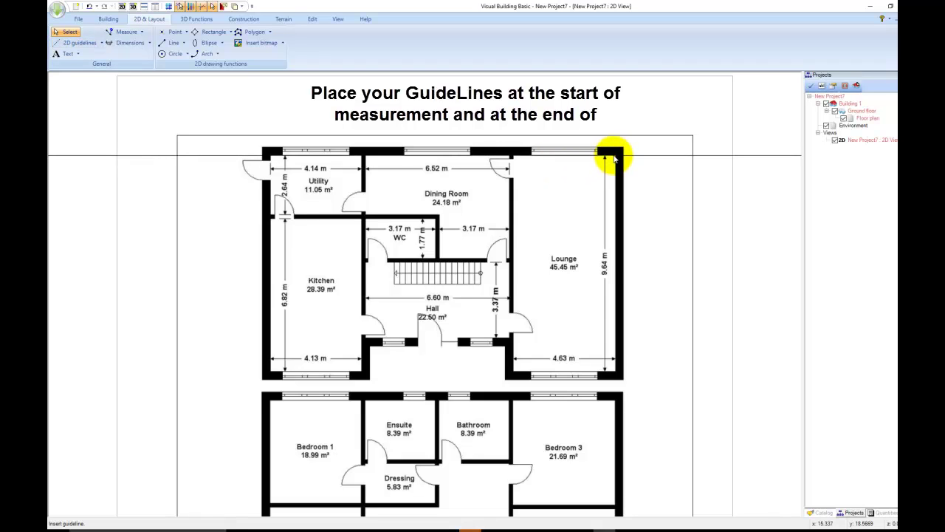
{"action": "left_click", "coordinate": [612, 372]}
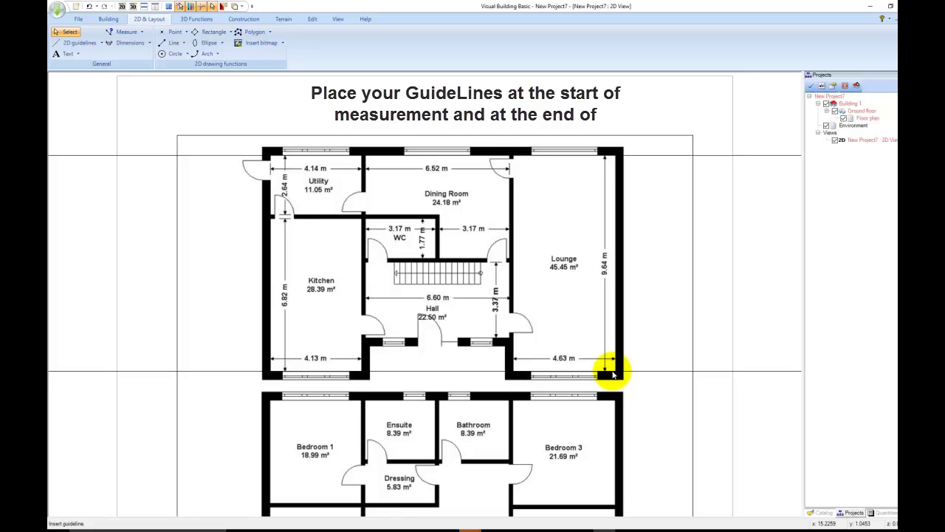
{"action": "key", "text": "Escape"}
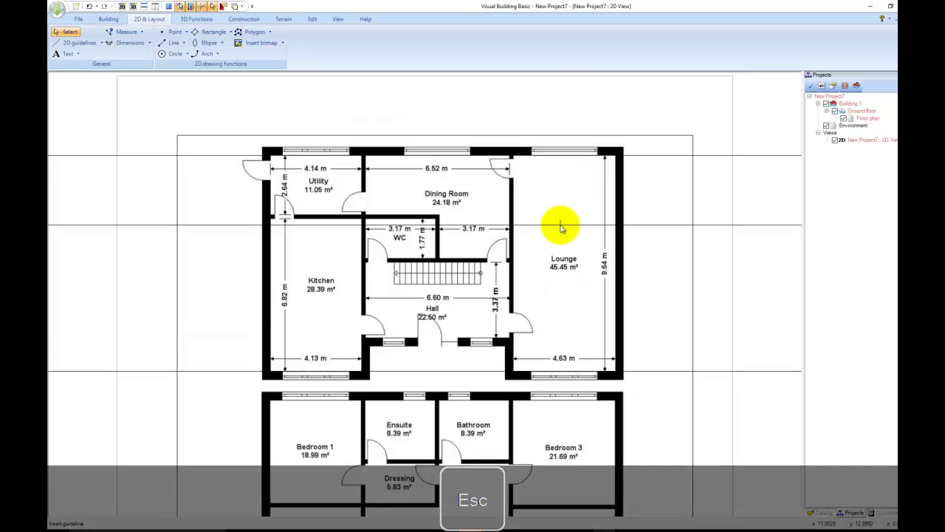
{"action": "left_click", "coordinate": [621, 210]}
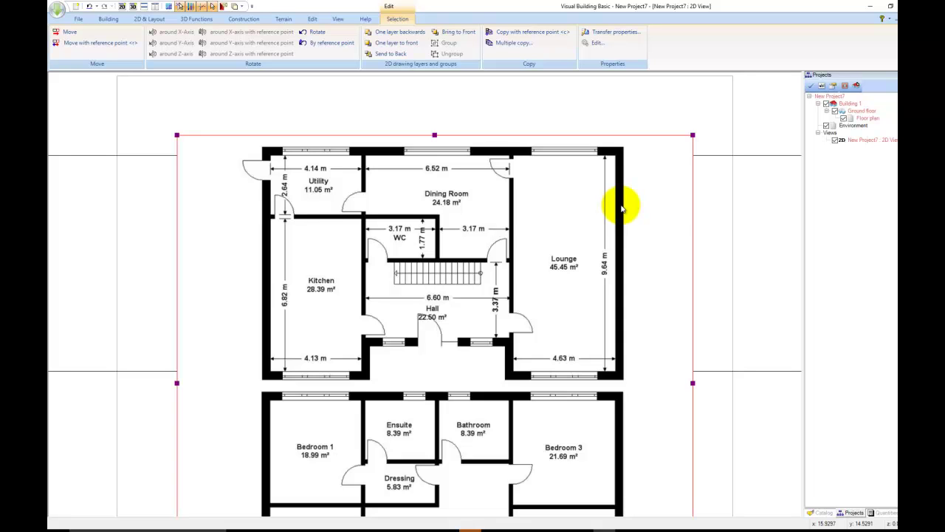
Rescale the floor plan so the Lounge's measured 17.52 m height becomes 9.64 m.
{"action": "right_click", "coordinate": [621, 210]}
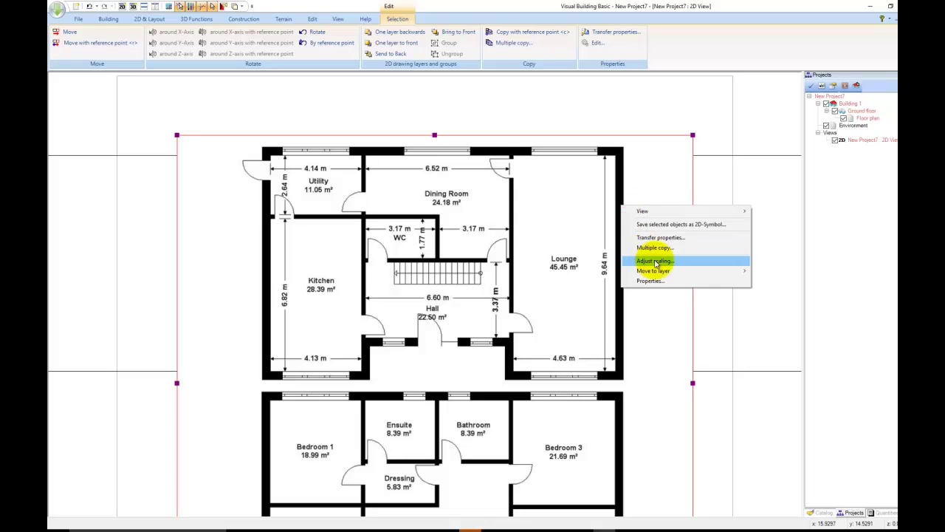
{"action": "left_click", "coordinate": [722, 261]}
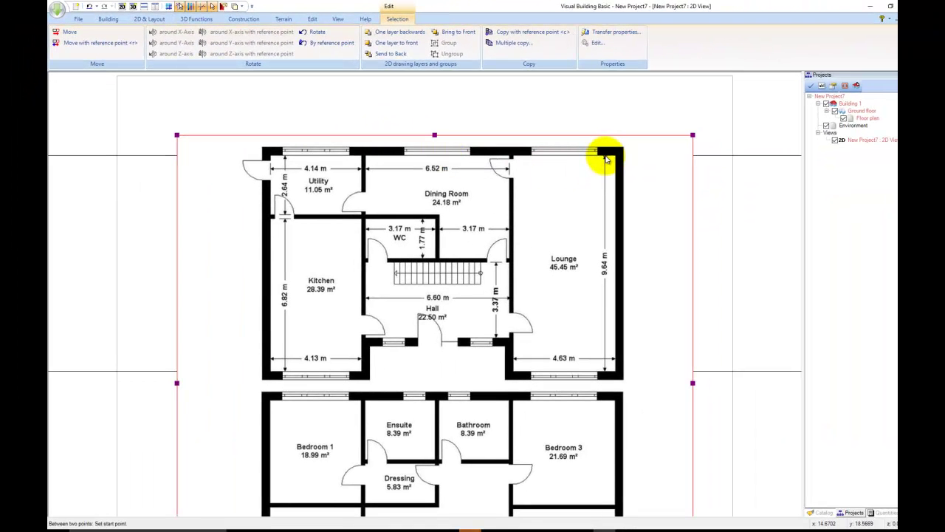
{"action": "left_click", "coordinate": [607, 158]}
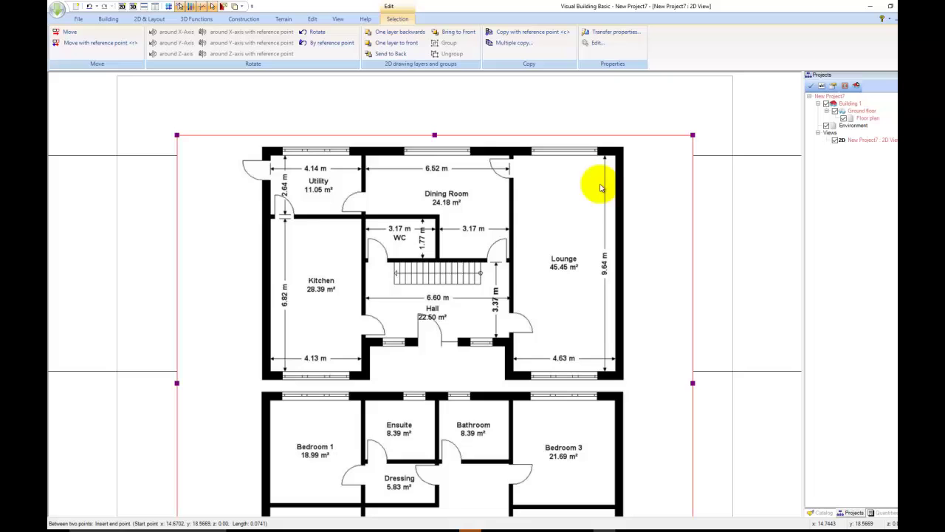
{"action": "left_click", "coordinate": [606, 373]}
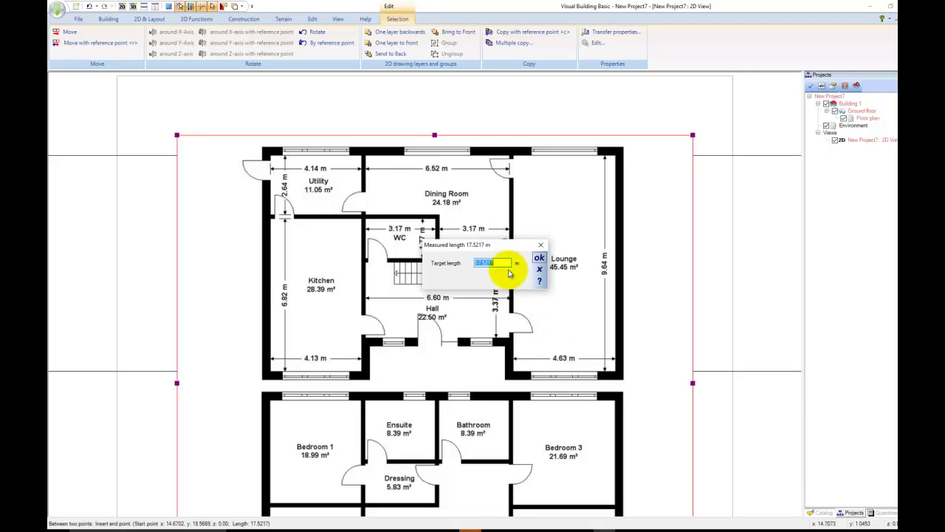
{"action": "type", "text": "9"}
{"action": "type", "text": ".8"}
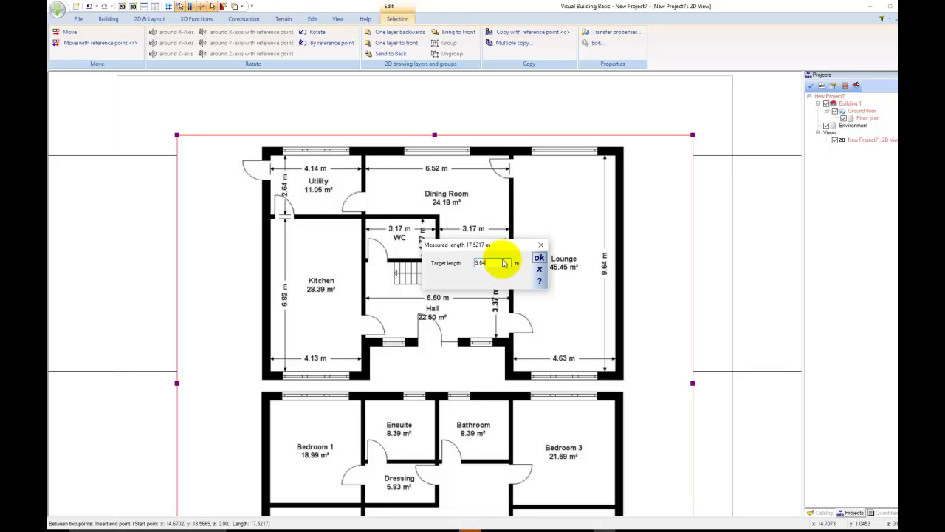
{"action": "left_click", "coordinate": [539, 258]}
Zoom in on the ground-floor rooms and deselect the floor plan image.
{"action": "scroll", "coordinate": [502, 312], "scroll_direction": "down", "scroll_amount": 1}
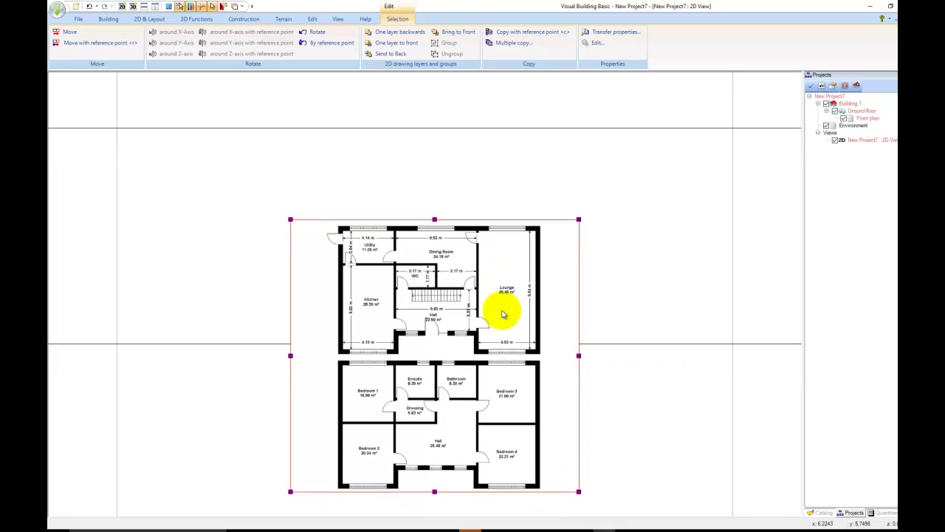
{"action": "scroll", "coordinate": [505, 312], "scroll_direction": "up", "scroll_amount": 3}
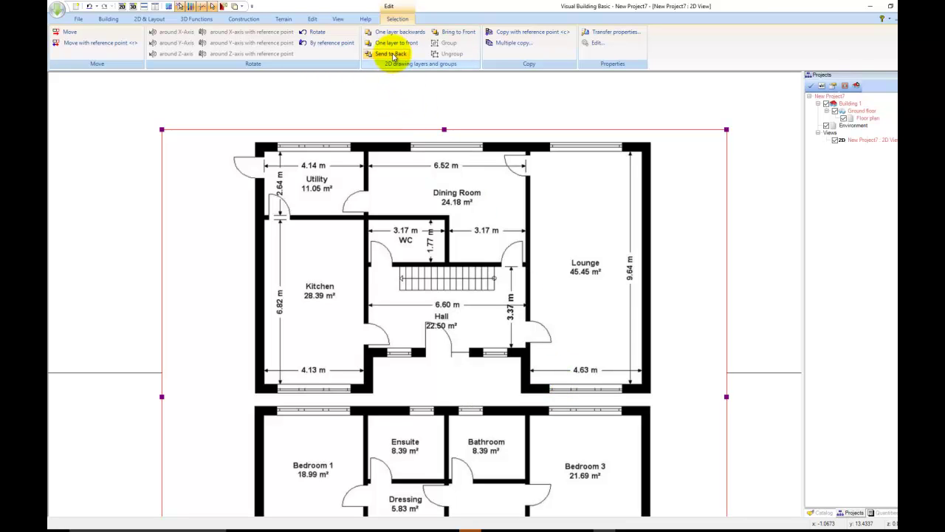
{"action": "key", "text": "Escape"}
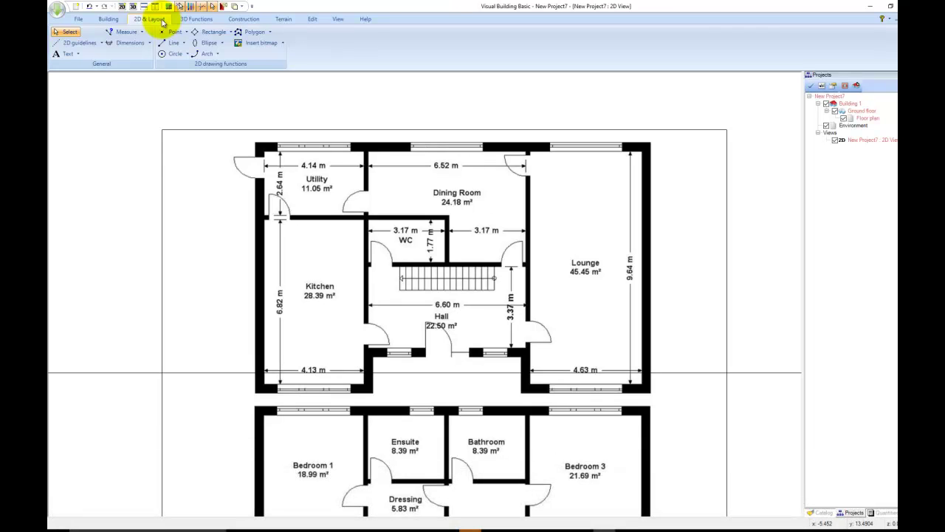
Place vertical guidelines at the Lounge's lower-left and lower-right corners, then select the floor plan image.
{"action": "left_click", "coordinate": [81, 43]}
{"action": "mouse_move", "coordinate": [93, 55]}
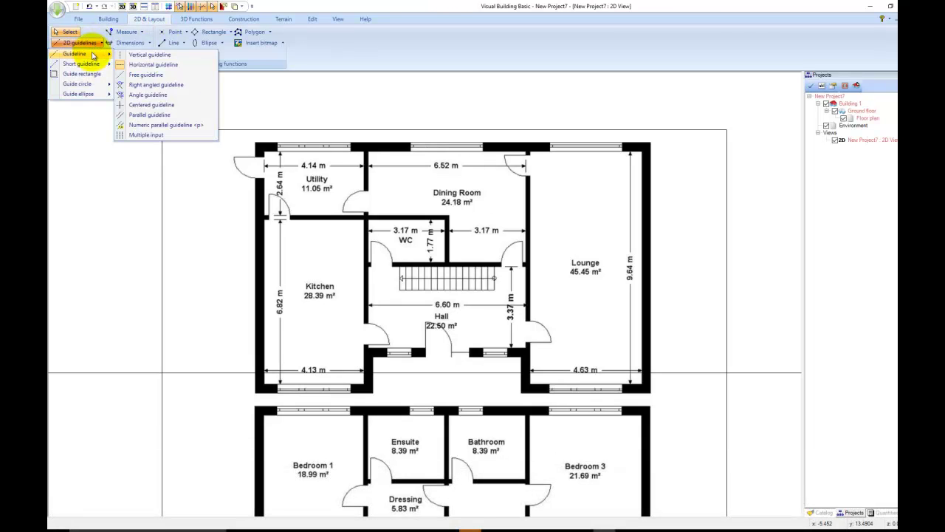
{"action": "left_click", "coordinate": [181, 56]}
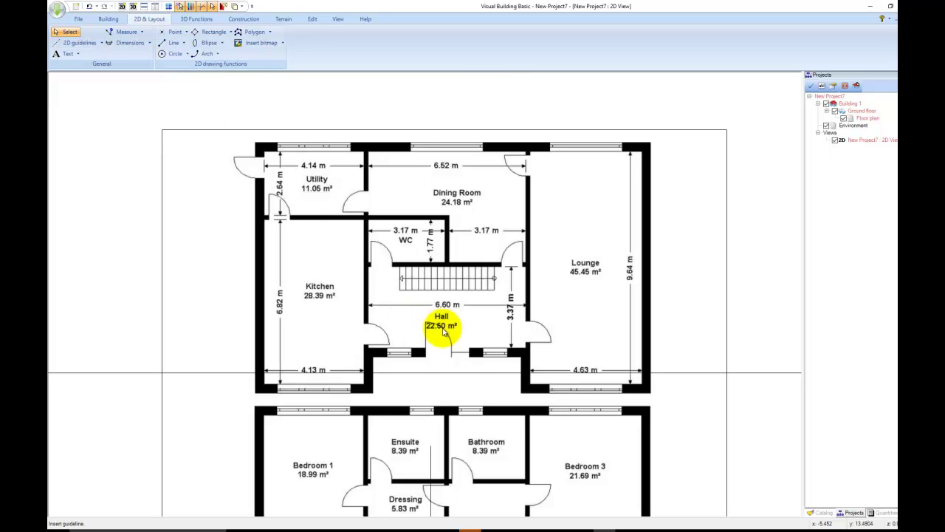
{"action": "left_click", "coordinate": [530, 385]}
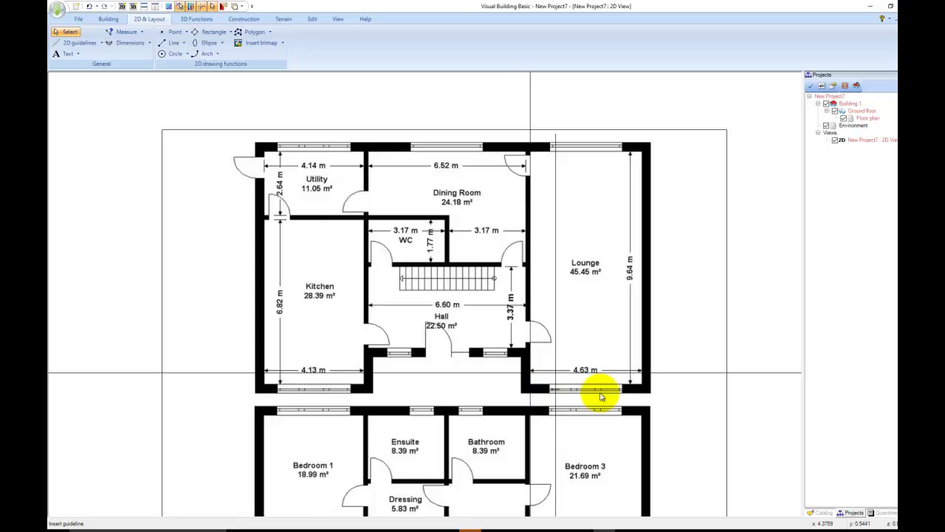
{"action": "left_click", "coordinate": [642, 390]}
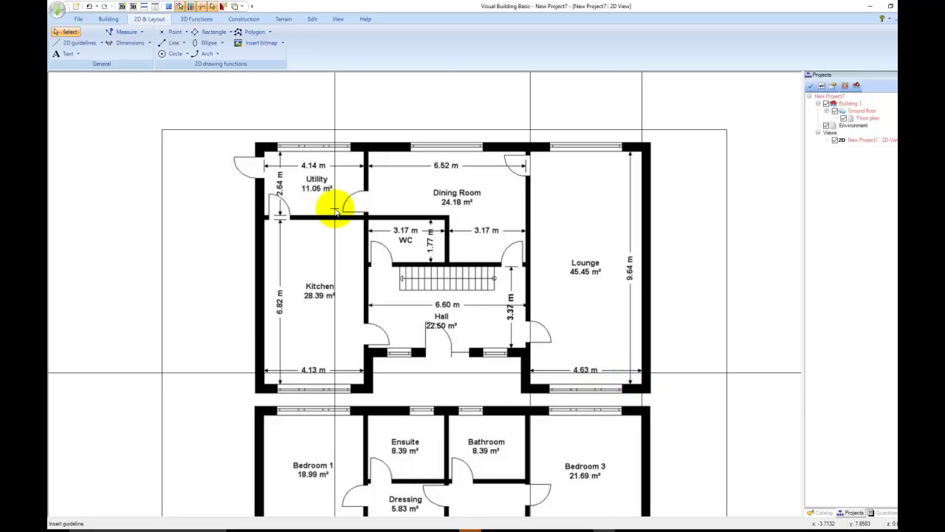
{"action": "key", "text": "Escape"}
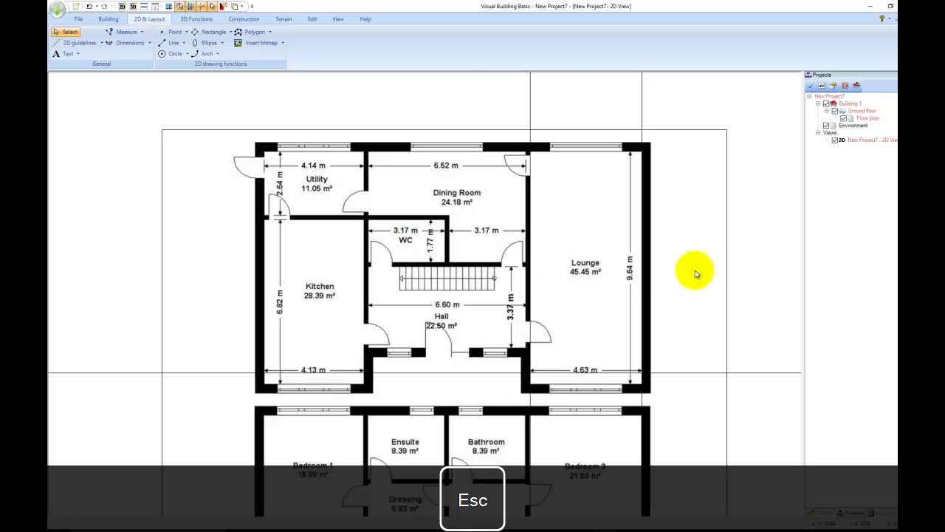
{"action": "left_click", "coordinate": [650, 269]}
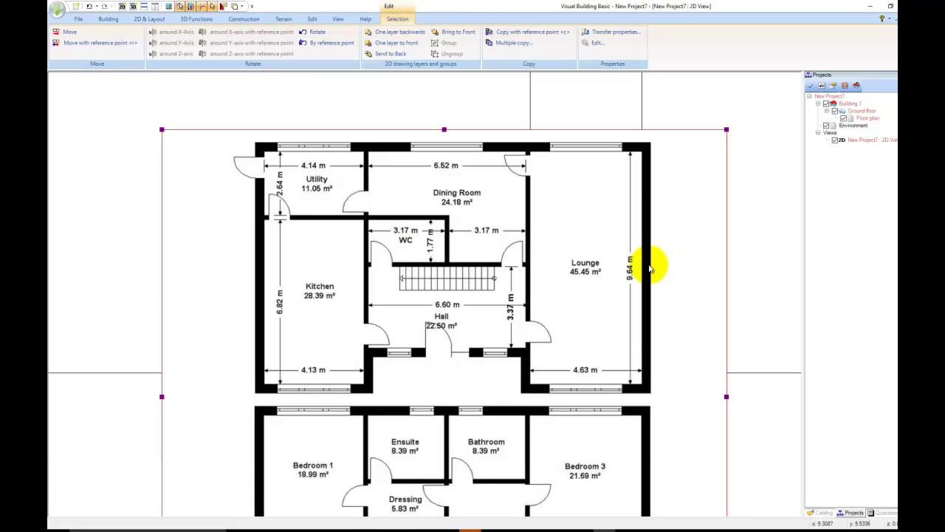
Rescale the floor plan so the Lounge's bottom wall between its lower corners measures 4.630 m.
{"action": "right_click", "coordinate": [650, 269]}
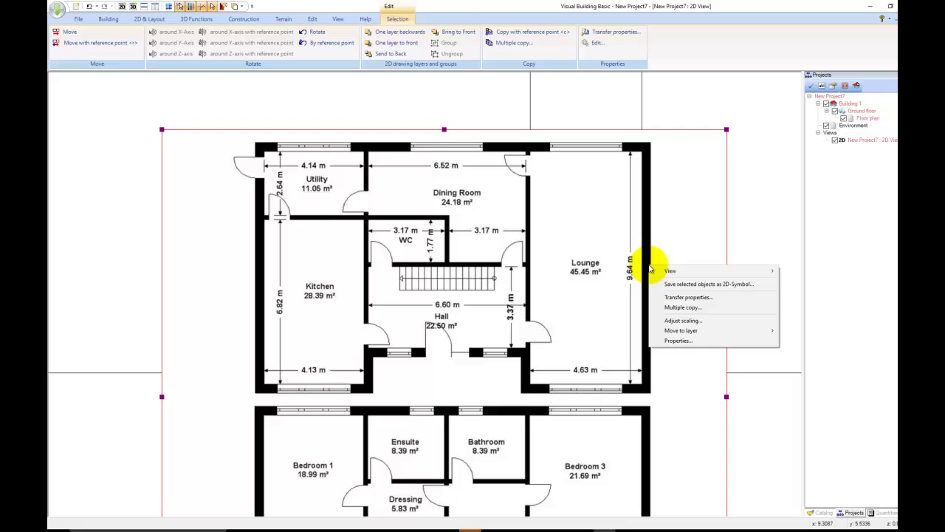
{"action": "left_click", "coordinate": [705, 321]}
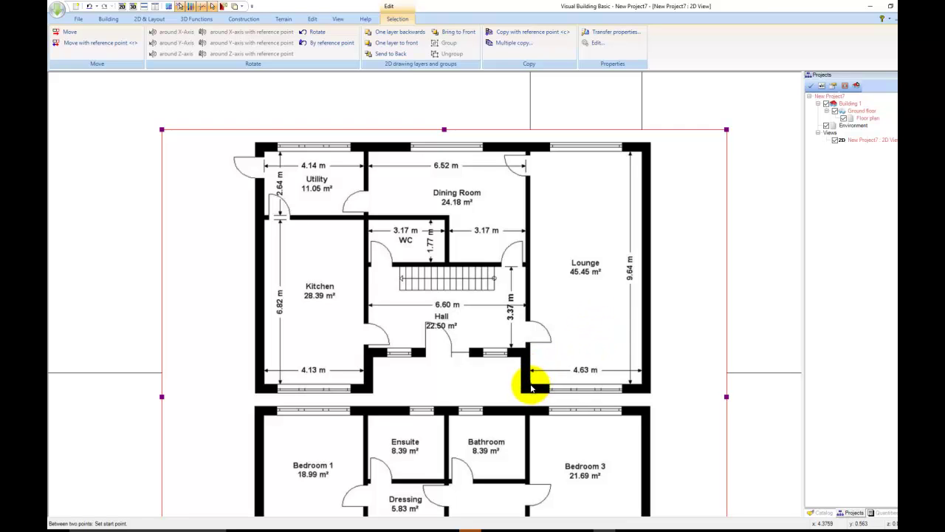
{"action": "left_click", "coordinate": [531, 384]}
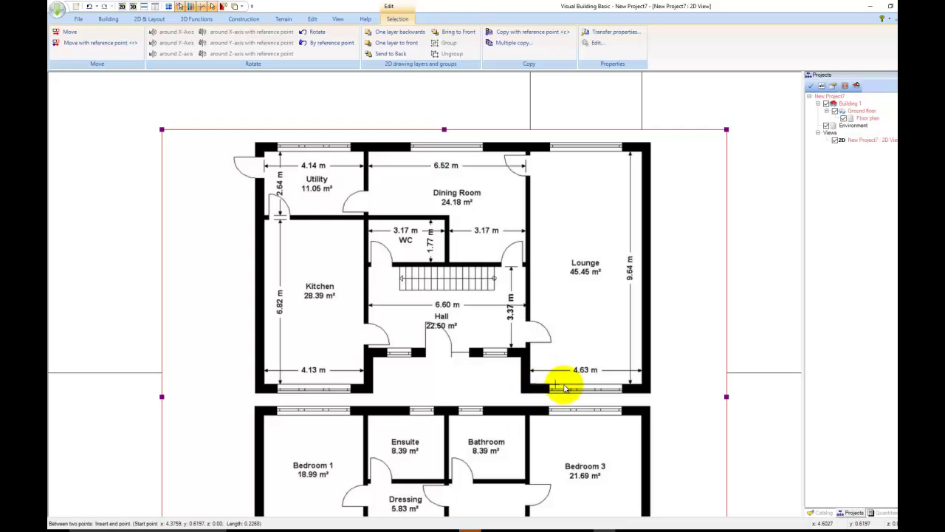
{"action": "left_click", "coordinate": [643, 384]}
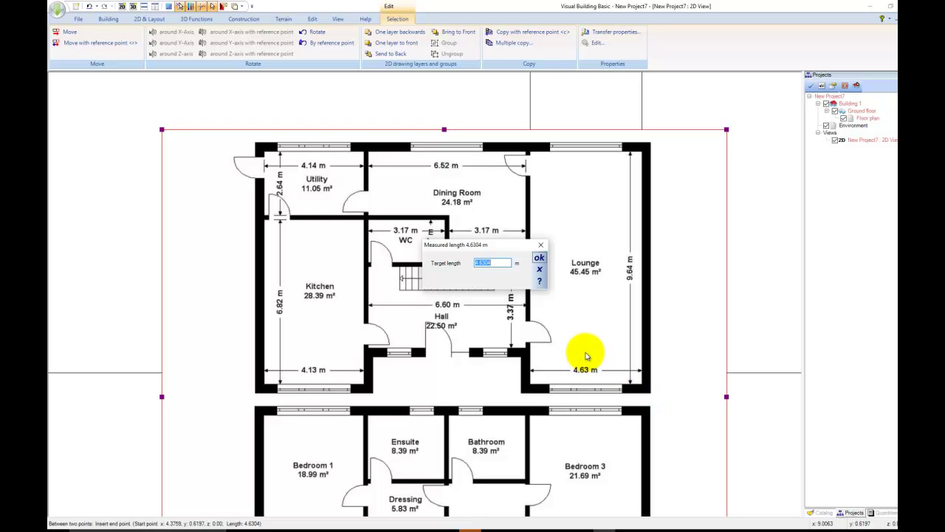
{"action": "left_click", "coordinate": [499, 260]}
{"action": "key", "text": "BackSpace"}
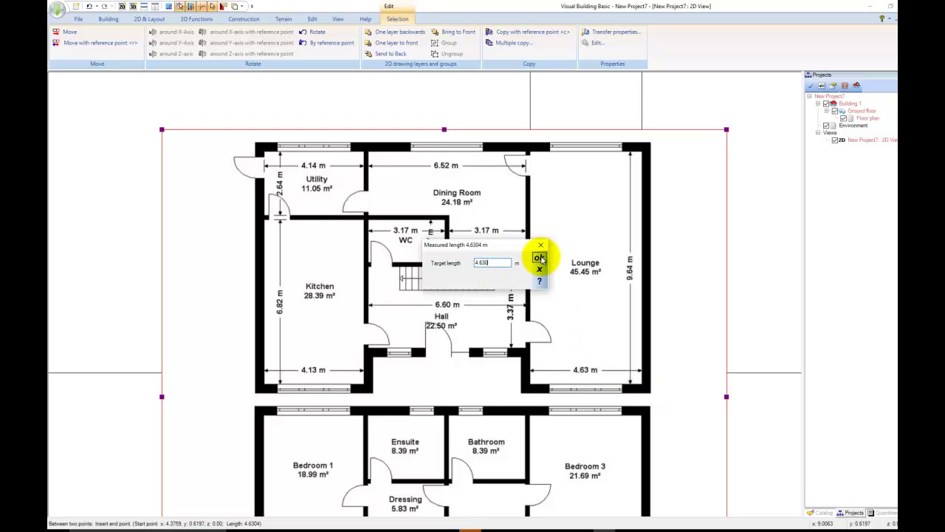
{"action": "left_click", "coordinate": [539, 258]}
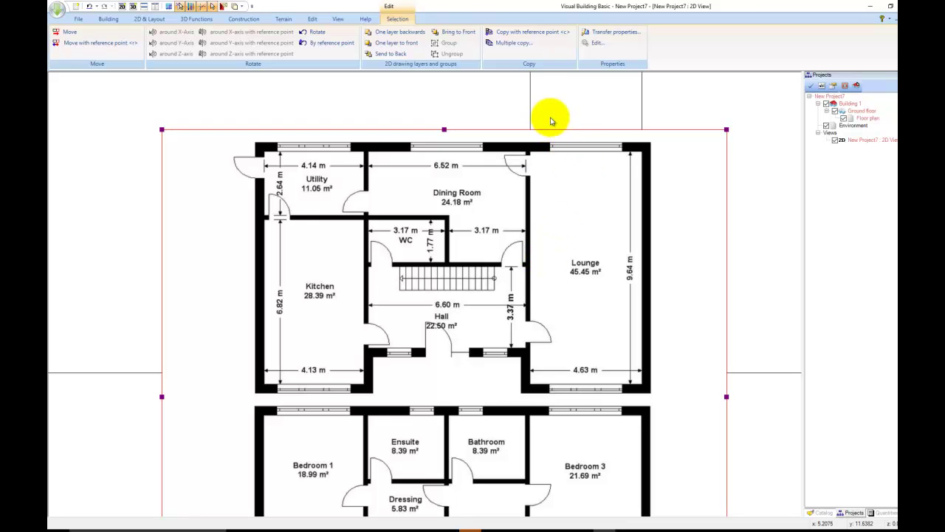
Add single dimensions of 4.63 above the Lounge's width and 9.64 along its right side.
{"action": "key", "text": "Escape"}
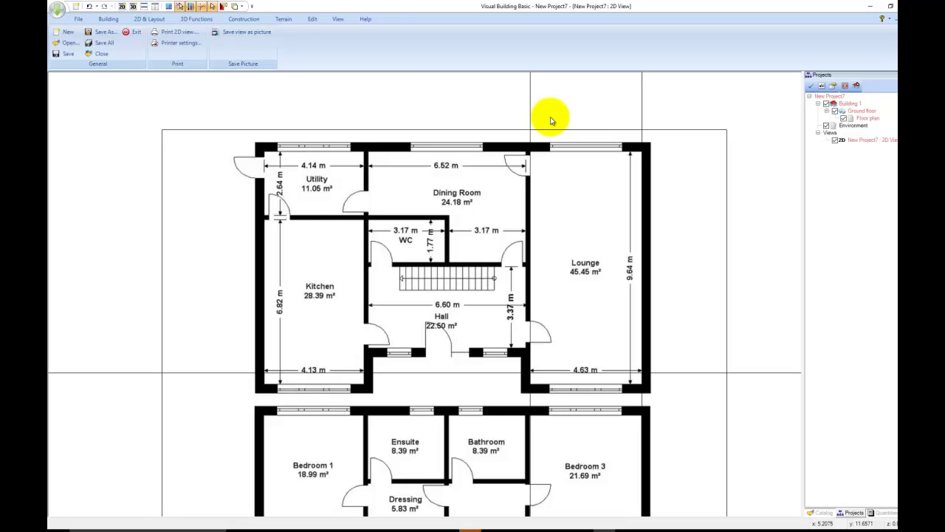
{"action": "left_click", "coordinate": [140, 22]}
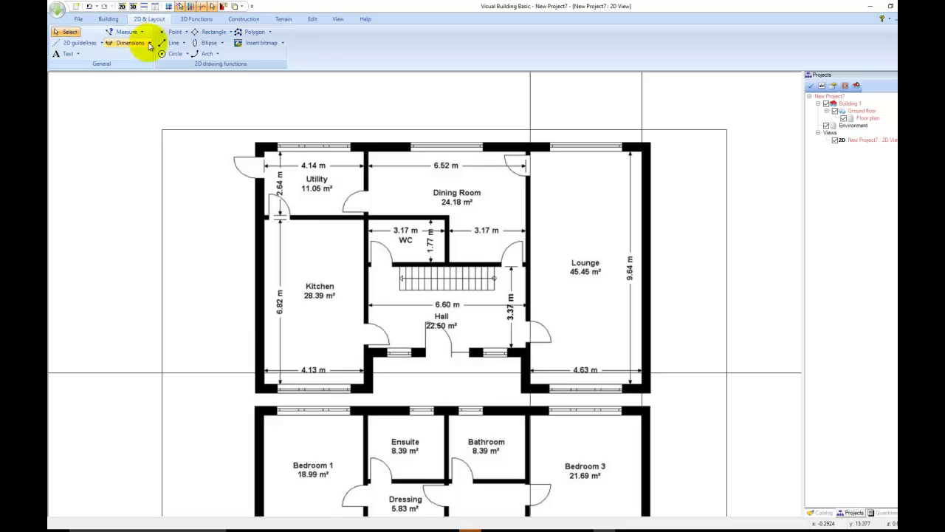
{"action": "left_click", "coordinate": [139, 43]}
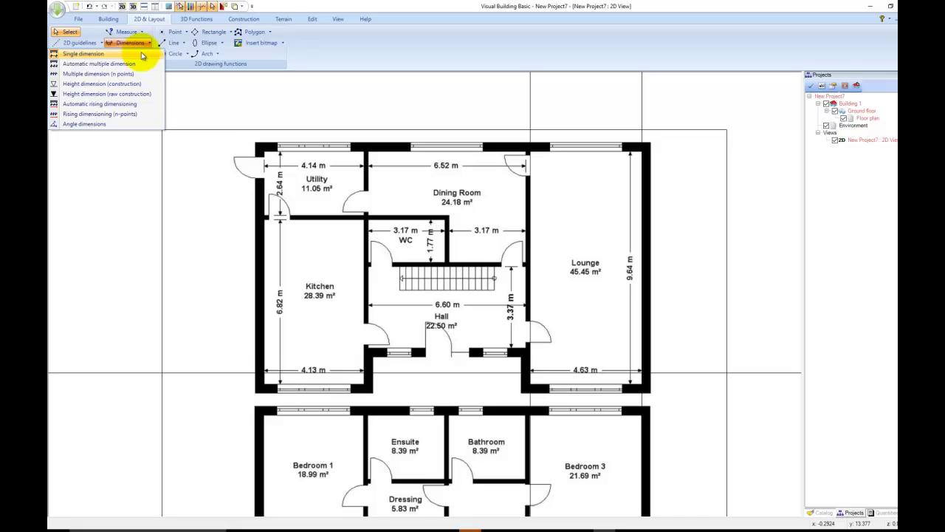
{"action": "left_click", "coordinate": [141, 52]}
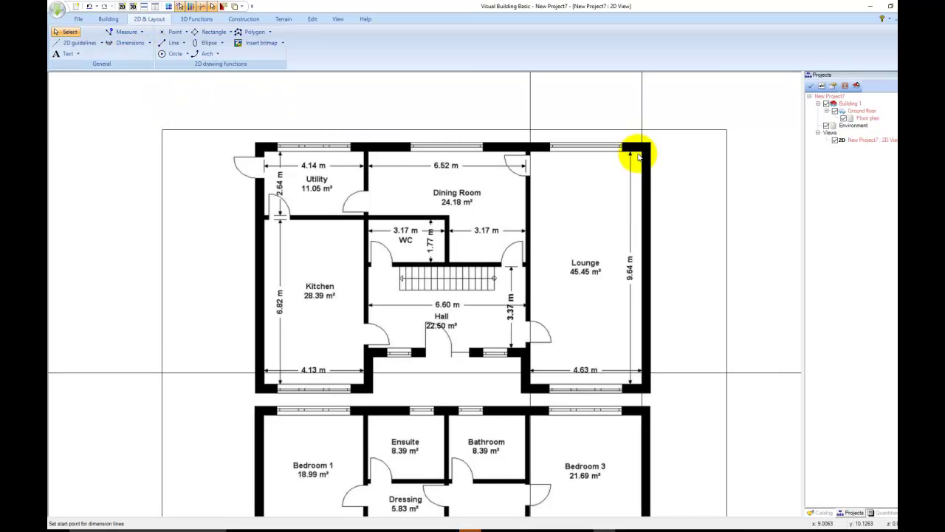
{"action": "left_click", "coordinate": [139, 43]}
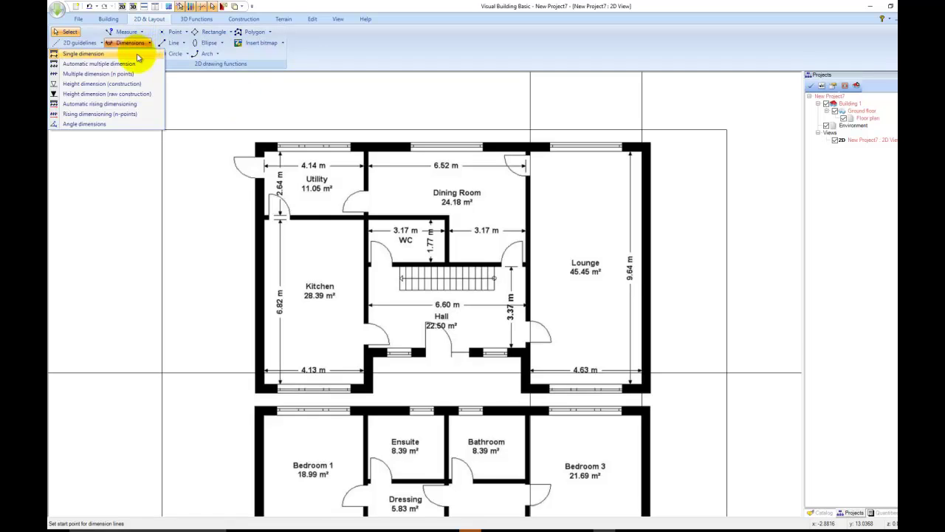
{"action": "left_click", "coordinate": [140, 53]}
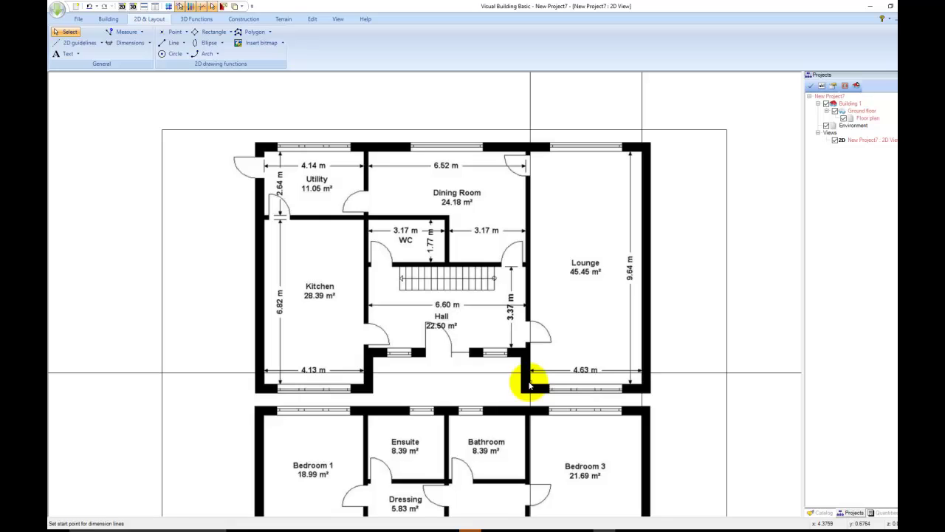
{"action": "left_click", "coordinate": [631, 387]}
{"action": "left_click", "coordinate": [642, 383]}
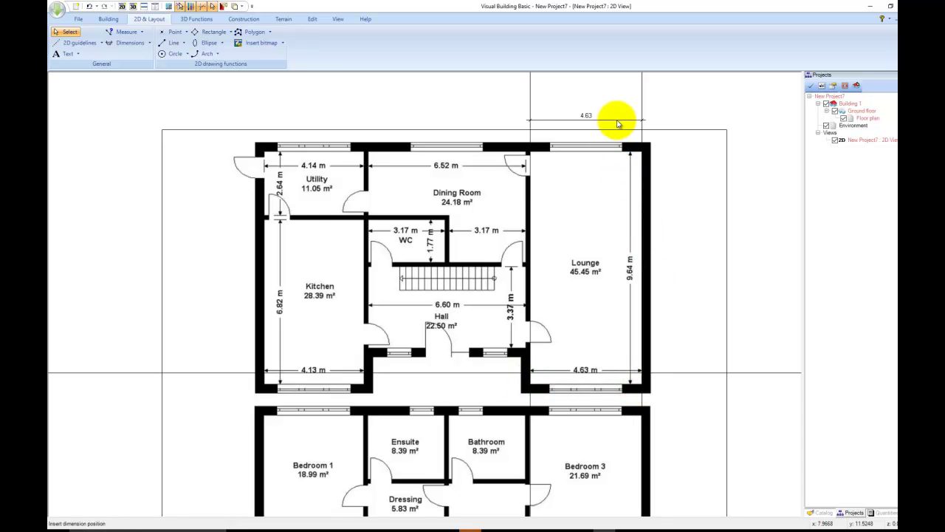
{"action": "left_click", "coordinate": [619, 124]}
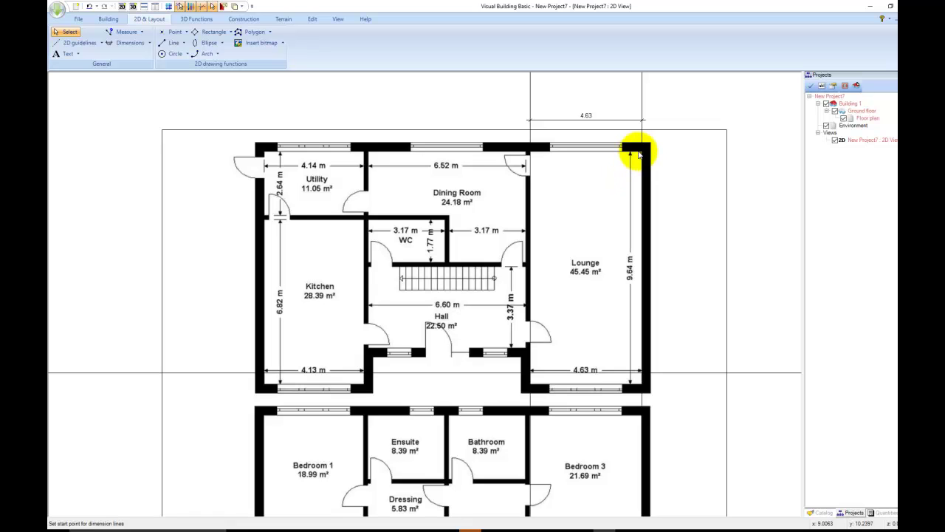
{"action": "left_click", "coordinate": [639, 153]}
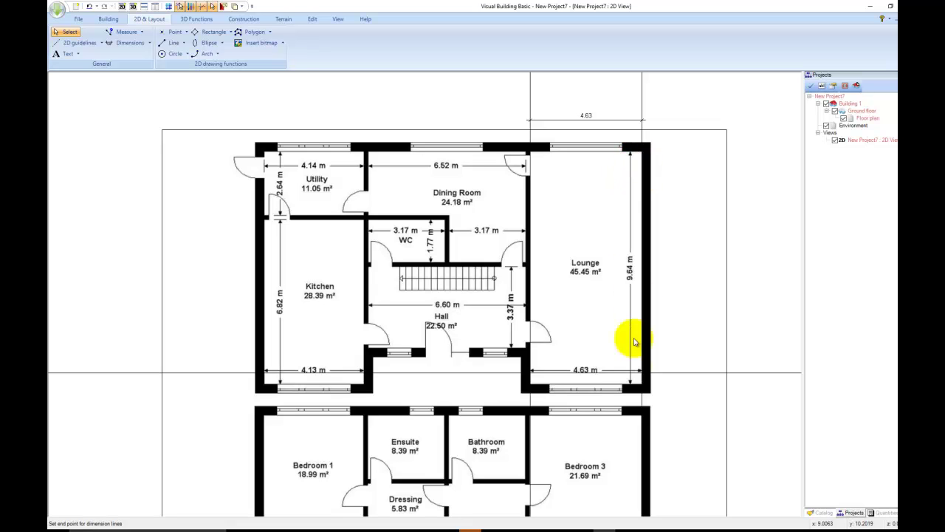
{"action": "left_click", "coordinate": [641, 385]}
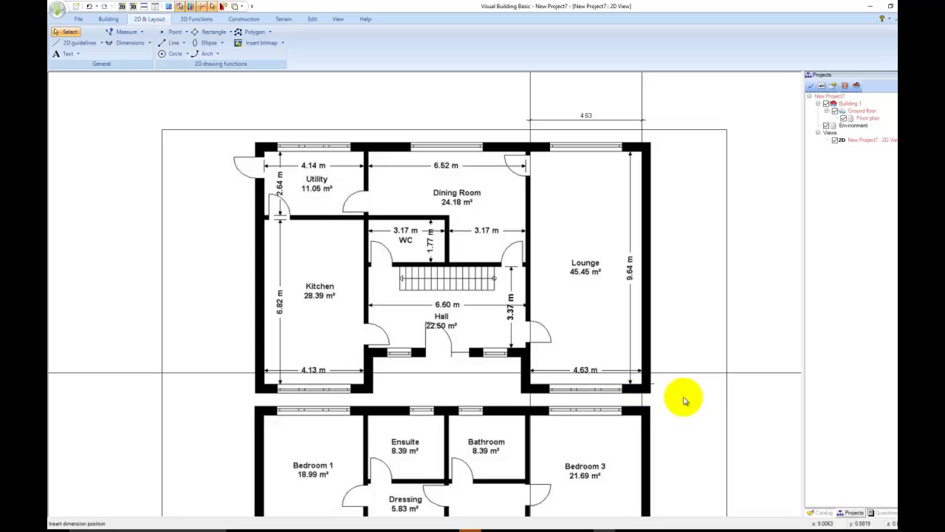
{"action": "left_click", "coordinate": [705, 394]}
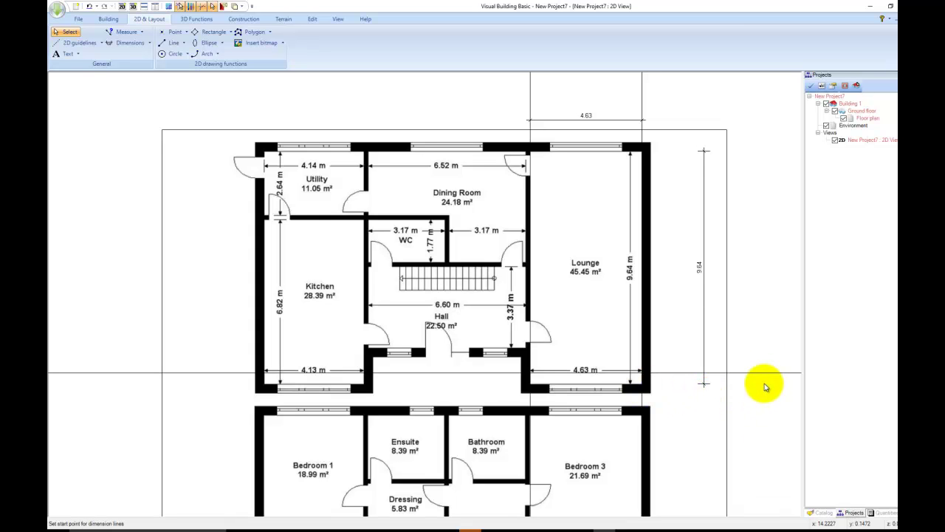